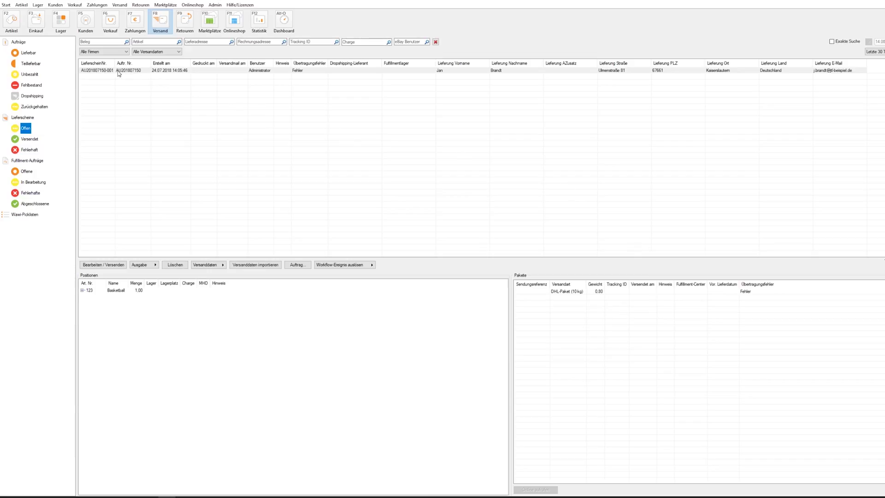
# - View the JTL-Shipping messages of the DHL-Paket (10 kg) package, inspect the Fehler entry and its copy options, and close the list
pyautogui.click(574, 293)
pyautogui.rightClick(573, 293)
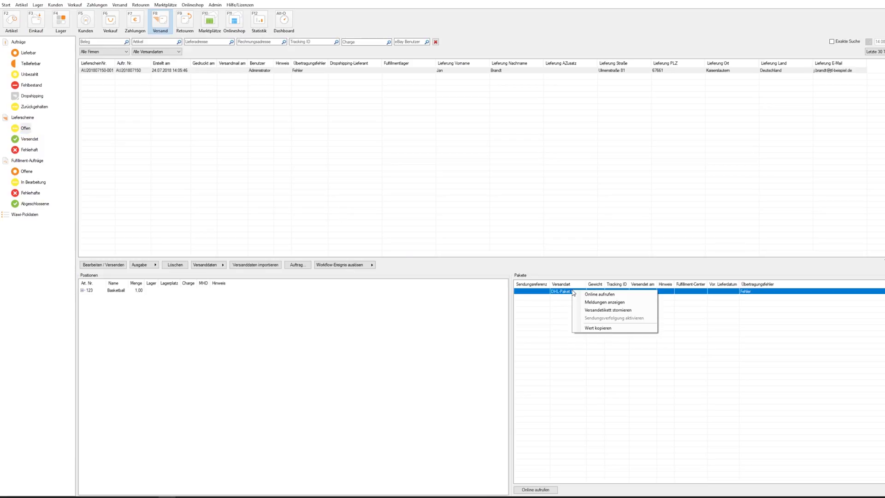
pyautogui.click(593, 304)
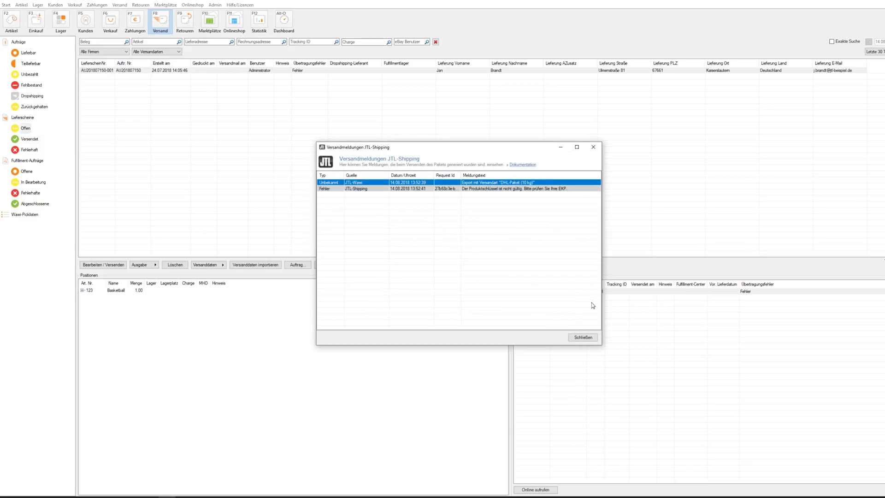
pyautogui.click(335, 189)
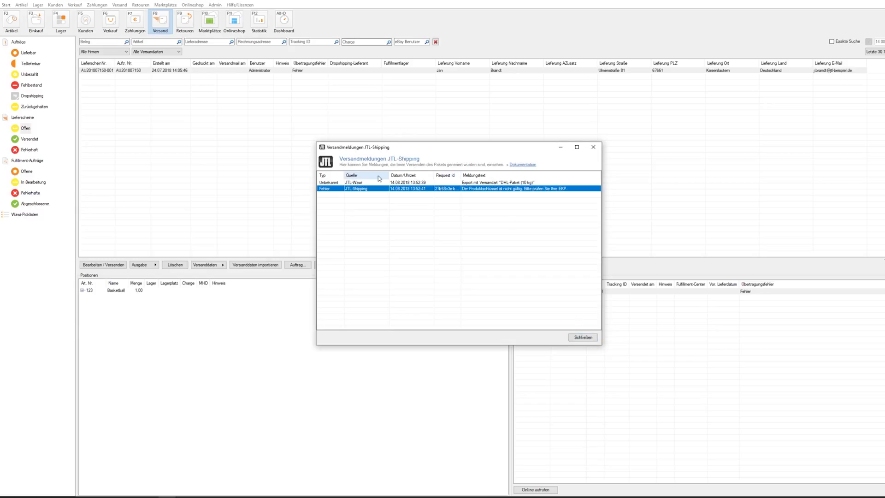
pyautogui.rightClick(370, 189)
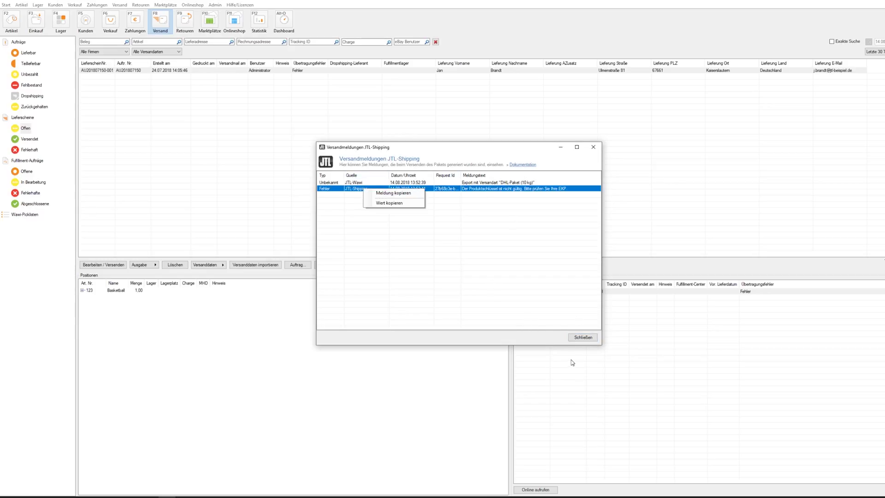
pyautogui.click(550, 325)
pyautogui.click(581, 337)
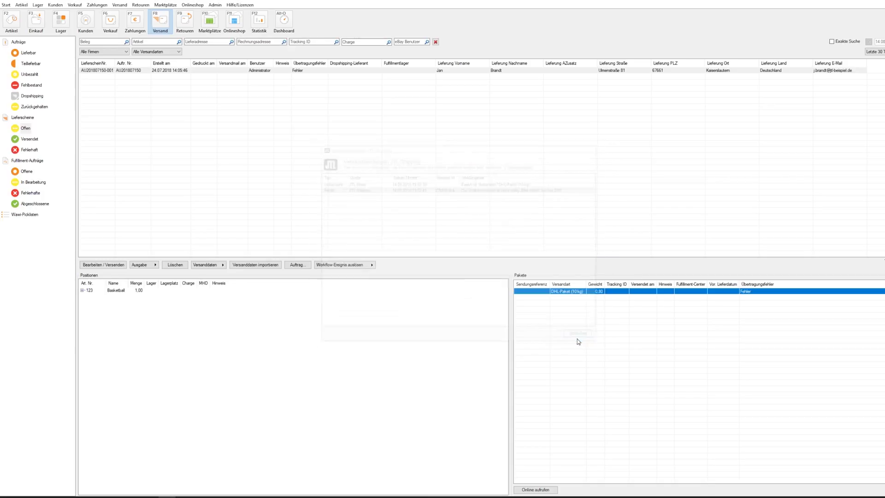
# - Show the Fehlerhaft delivery notes and check the actions available for the DHL-Paket (10 kg) package
pyautogui.click(29, 151)
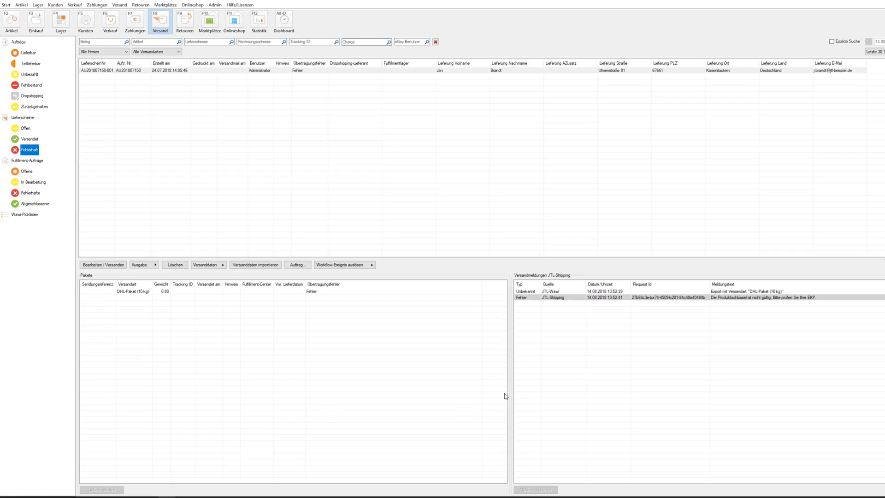
pyautogui.click(121, 292)
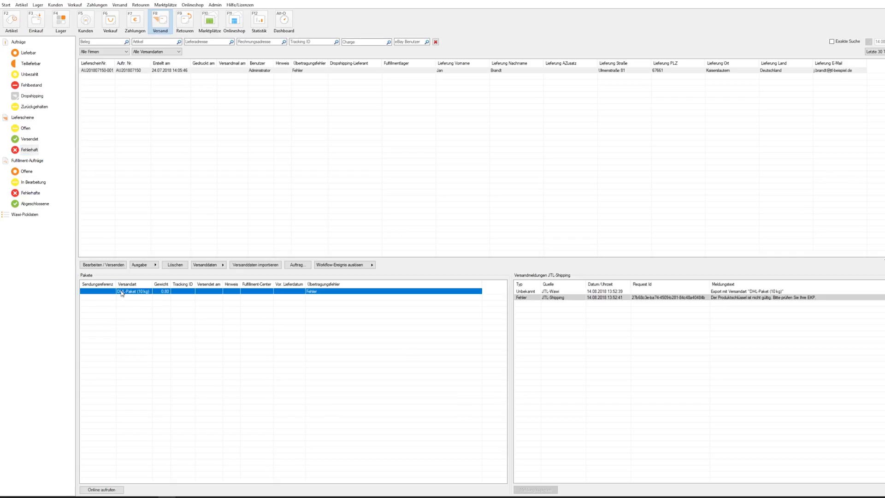
pyautogui.rightClick(121, 292)
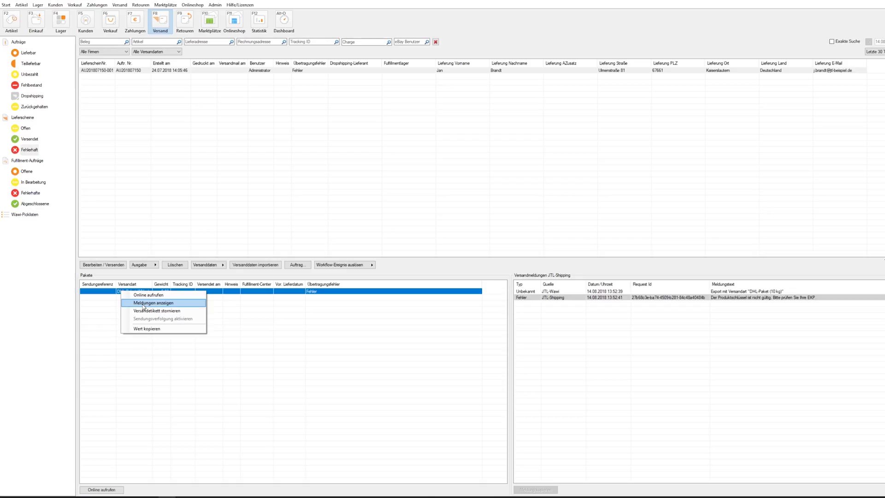
pyautogui.click(313, 337)
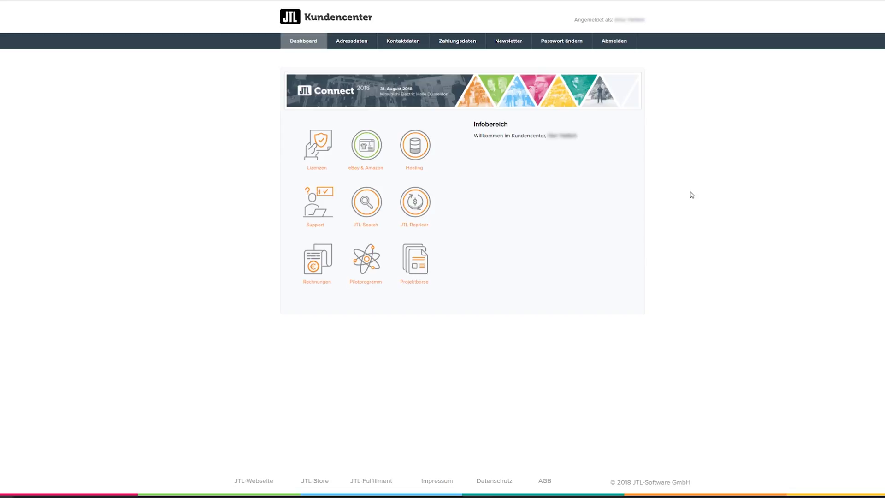
# - Start a support request in the JTL Kundencenter for JTL-Shipping with JTL-Wawi version 1.3.18.1 and carrier DHL
pyautogui.click(317, 215)
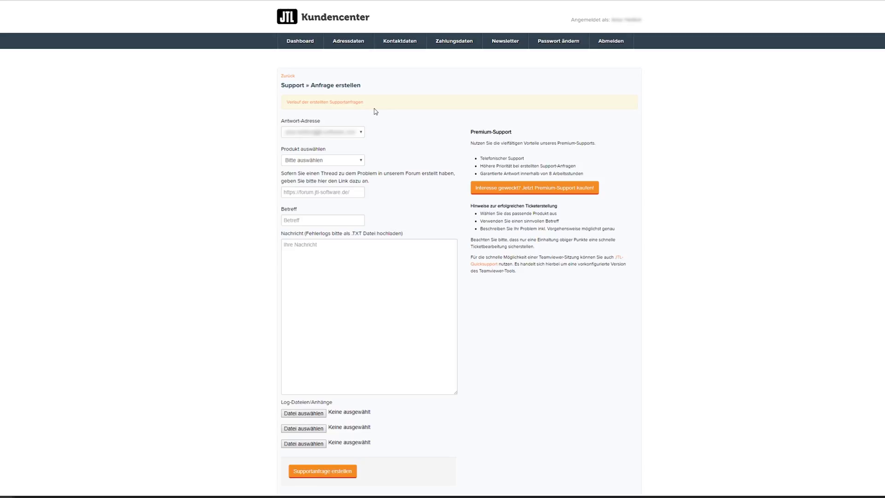
pyautogui.click(312, 160)
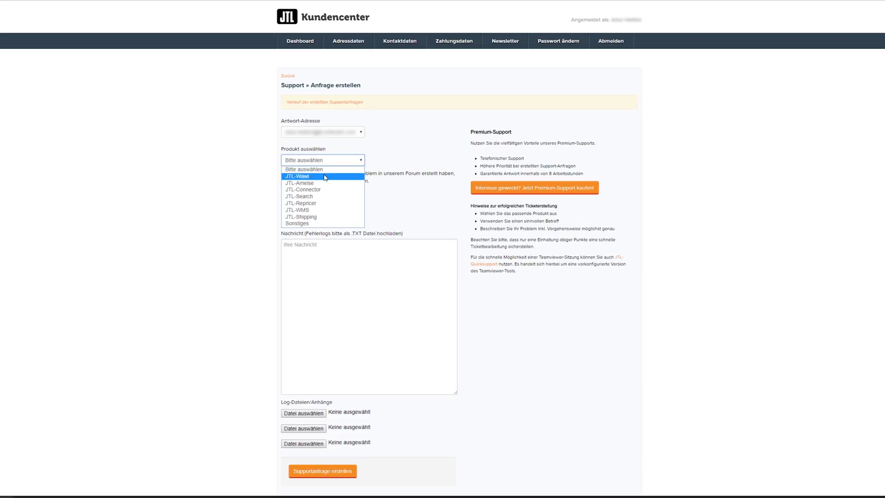
pyautogui.click(322, 217)
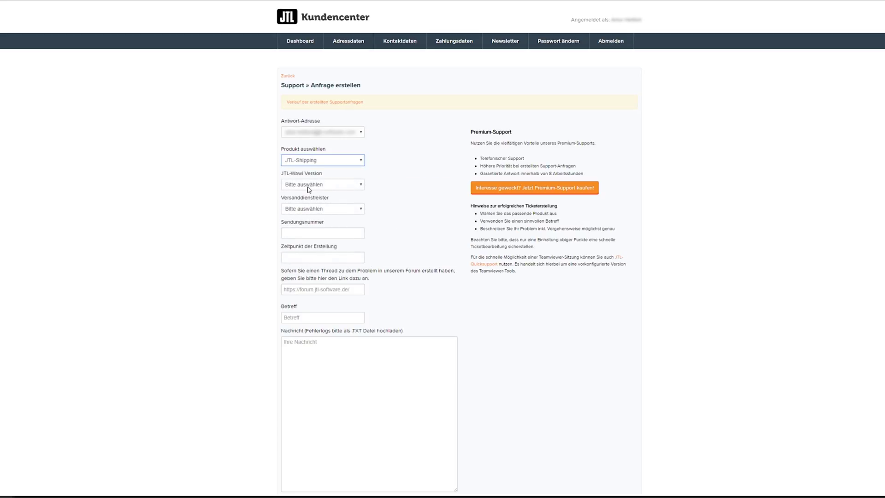
pyautogui.click(308, 185)
pyautogui.click(307, 207)
pyautogui.click(317, 212)
pyautogui.click(315, 225)
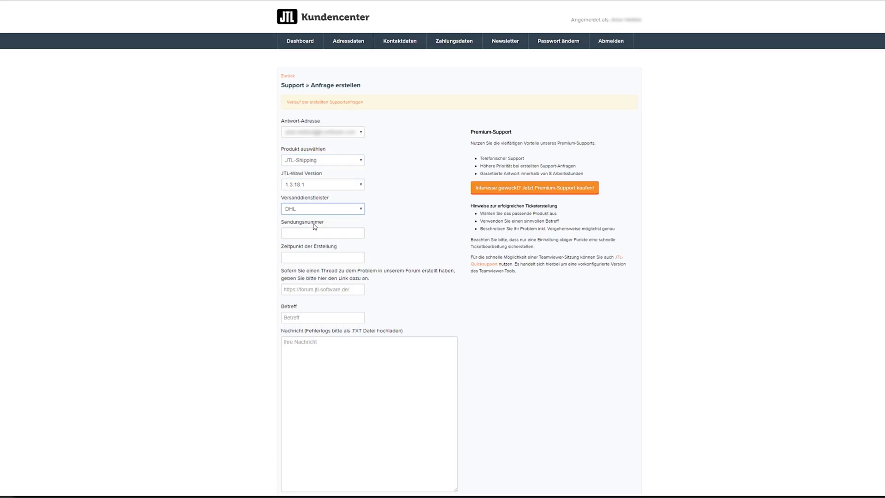
# - Enter 14.08.2018 as the creation time and "EKP Fehler" as the subject, leaving the shipment number and forum link empty
pyautogui.click(326, 232)
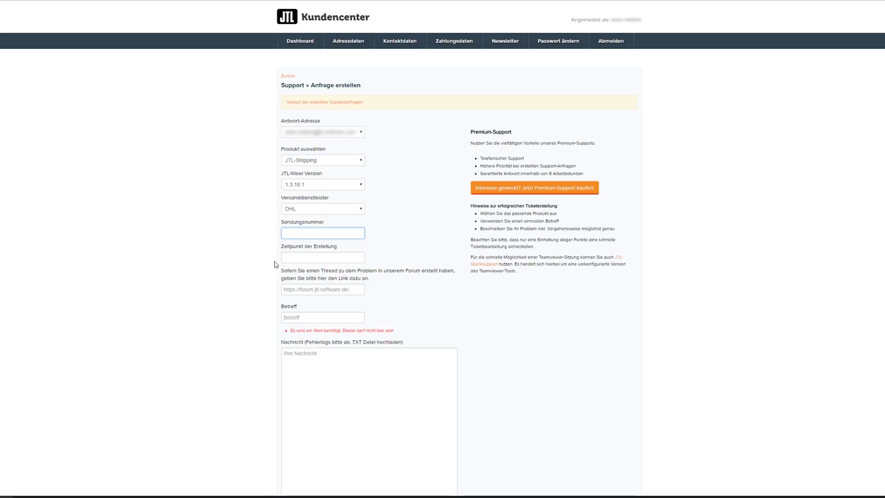
pyautogui.click(323, 258)
pyautogui.write('14.08.2018')
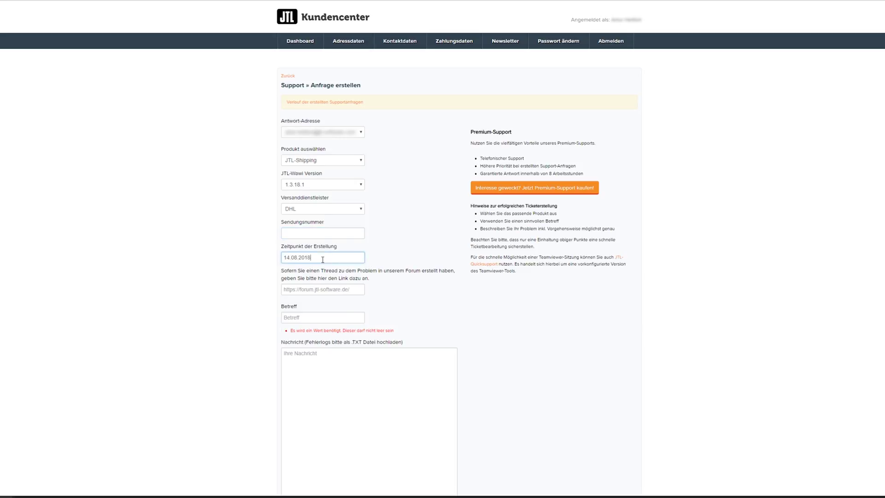
pyautogui.scroll(-2, 324, 251)
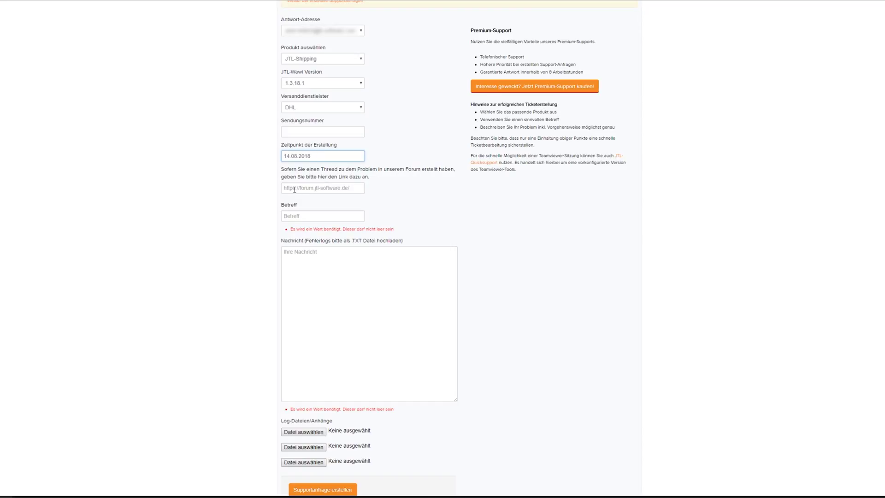
pyautogui.click(306, 188)
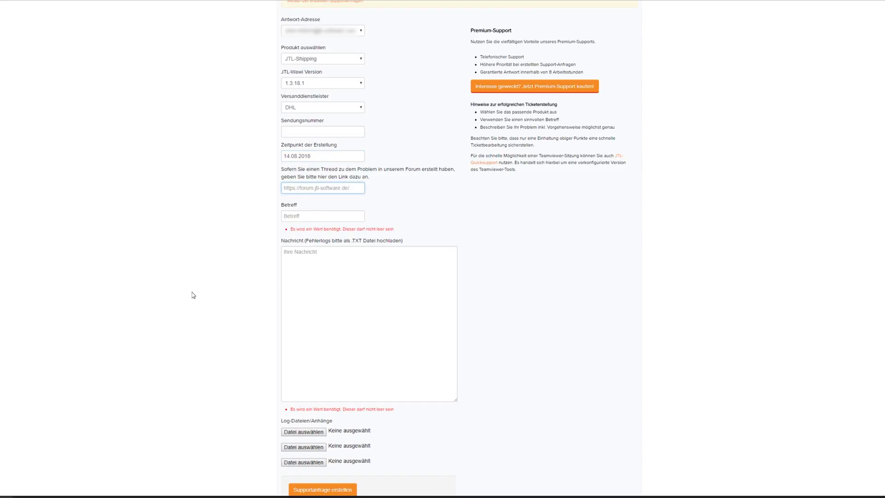
pyautogui.press('Tab')
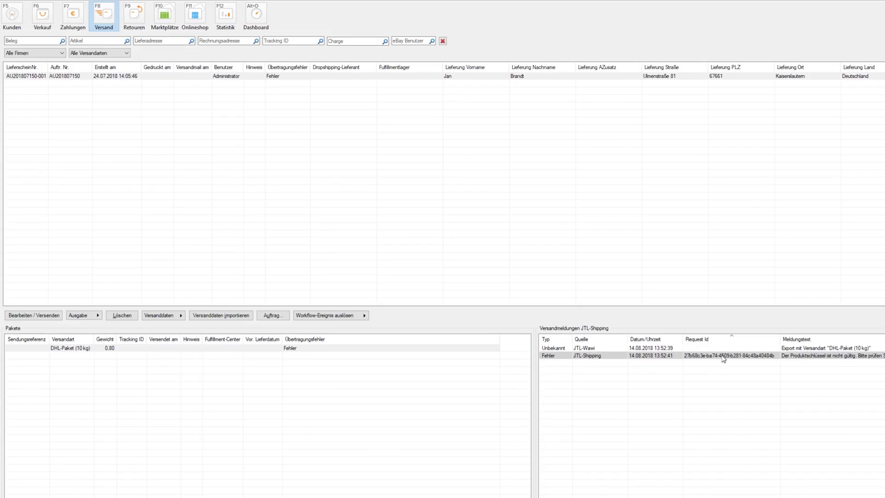
# - Copy the JTL-Shipping error message from JTL-Wawi and insert it as the message text of the support request
pyautogui.rightClick(722, 359)
pyautogui.click(738, 361)
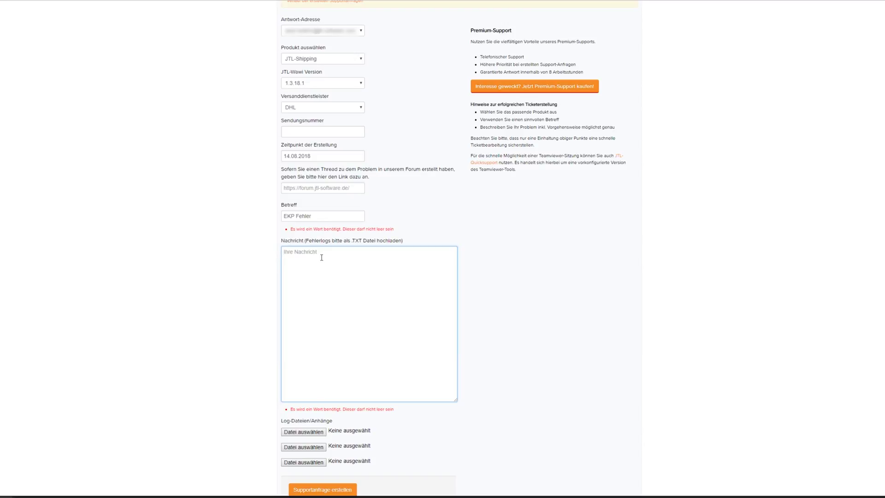
pyautogui.write('14.08.2018 13:52:41  Meldung: Der Produktschlüssel ist nicht gültig. Bitte prüfen Sie Ihre EKP.  Code: JTL_SHIPPING_PRODUCT_CODE_INVALID  ID: 27b68c3e-ba74-4509-b281-84c48a40484b  Typ: Error  Source: JTLShipping')
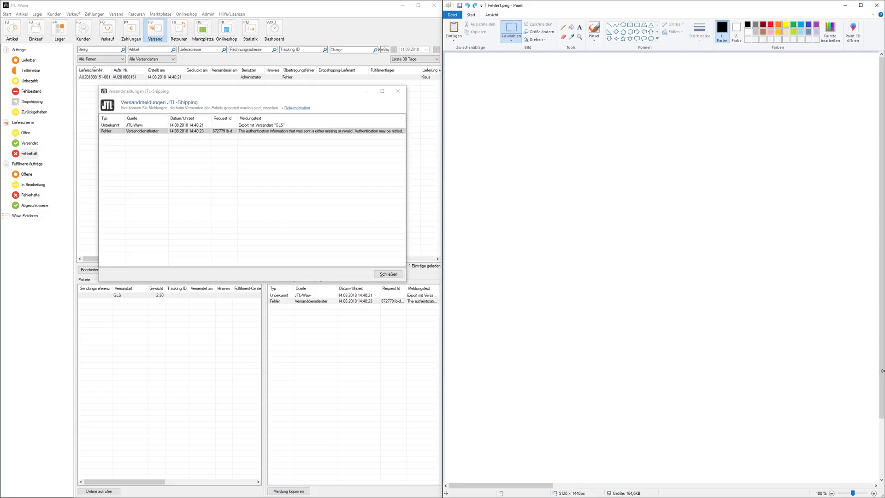
# - Paste the copied screenshot of the shipping messages into Paint and save it as a PNG image
pyautogui.rightClick(607, 173)
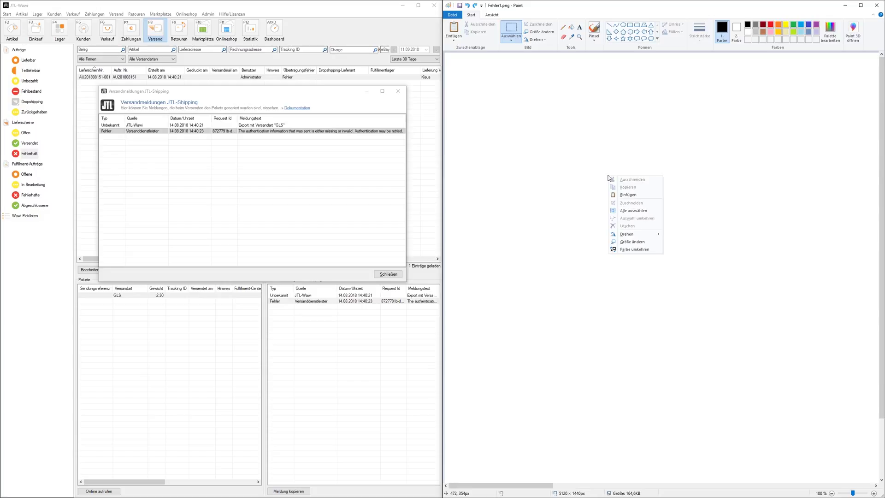
pyautogui.click(631, 196)
pyautogui.hotkey('ctrl', 'v')
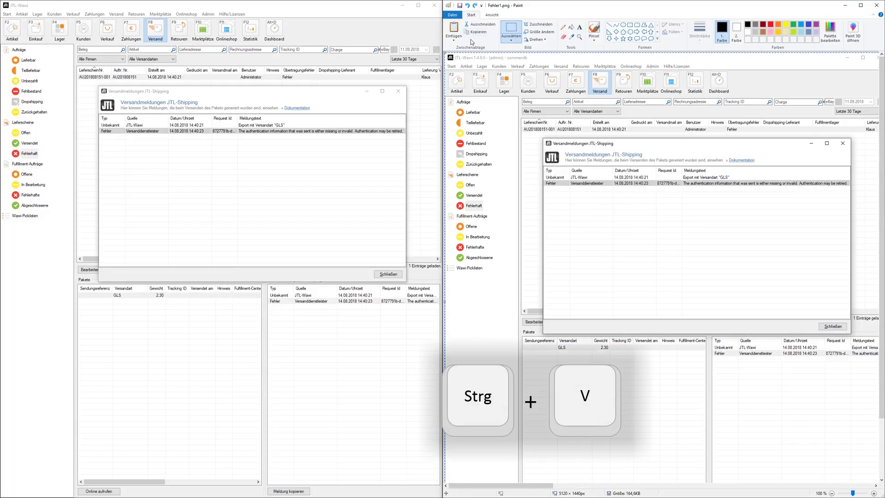
pyautogui.click(454, 15)
pyautogui.moveTo(487, 74)
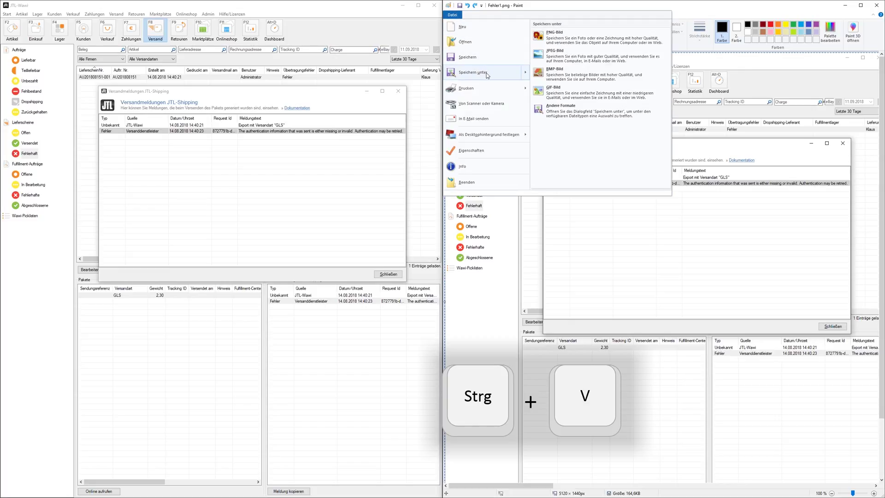
pyautogui.click(555, 33)
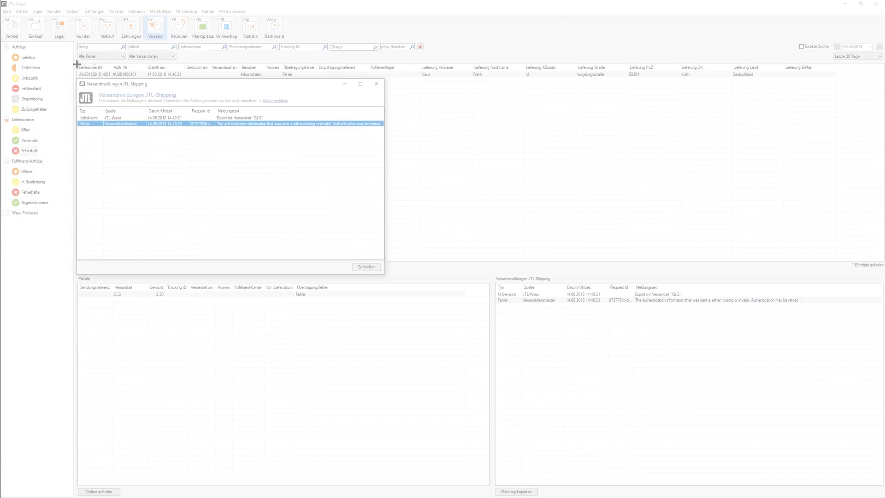
# - Capture only the area around the shipping messages dialog, paste it into Paint, crop the canvas to it and save the image
pyautogui.press('super+shift+s')
pyautogui.moveTo(63, 51); pyautogui.dragTo(438, 318)
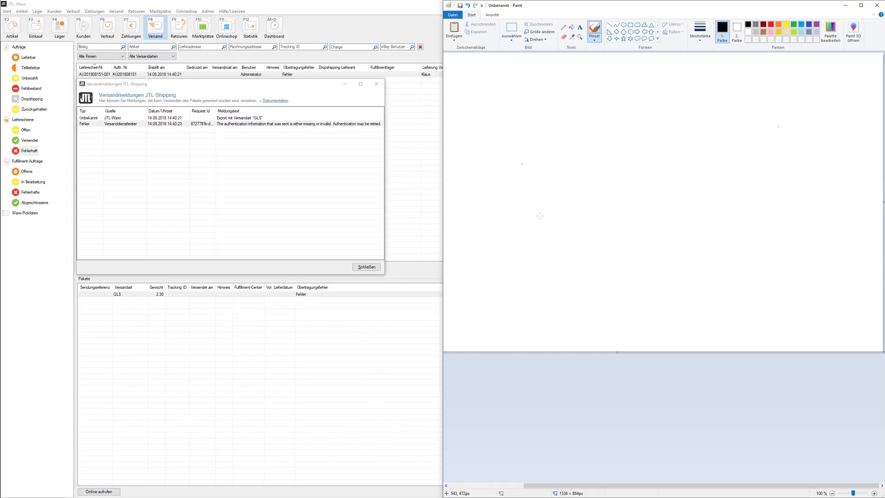
pyautogui.hotkey('ctrl', 'v')
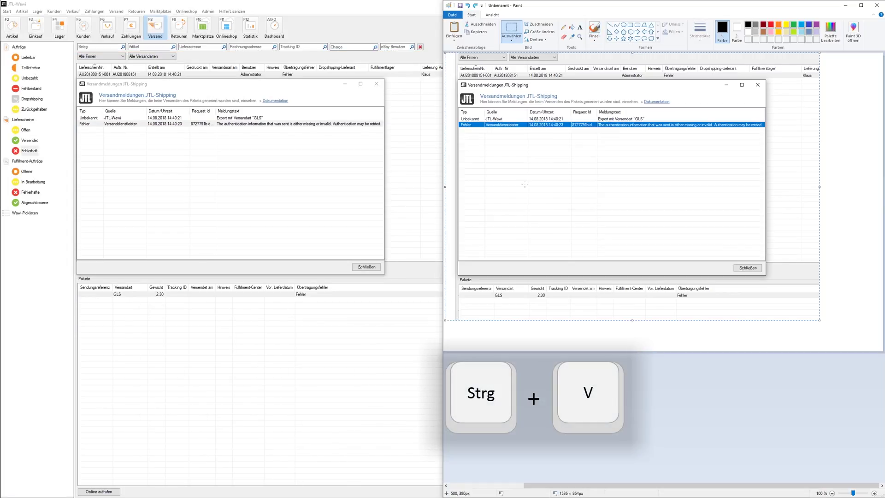
pyautogui.click(539, 25)
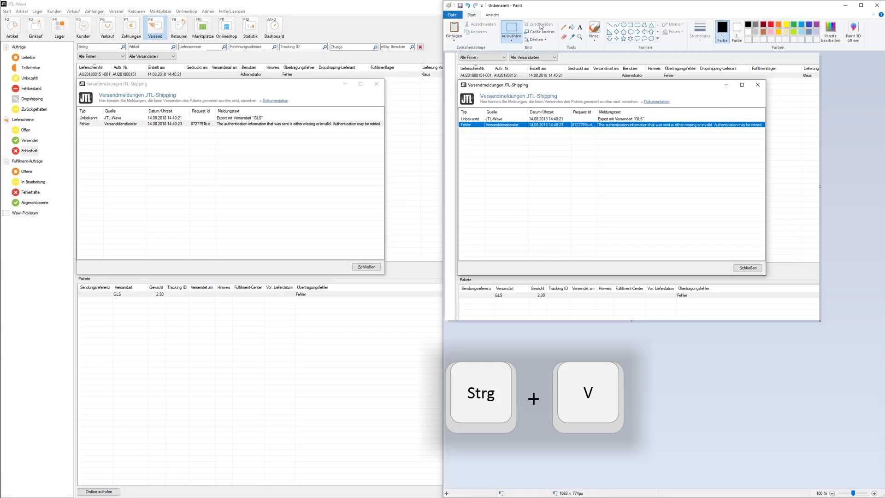
pyautogui.hotkey('ctrl', 's')
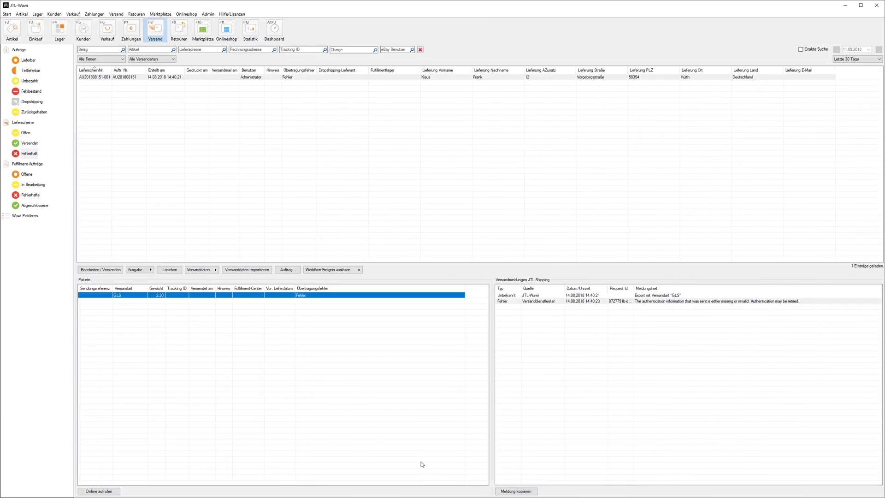
# - Open the Windows Game Bar over JTL-Wawi, confirming the window as a game
pyautogui.press('super+g')
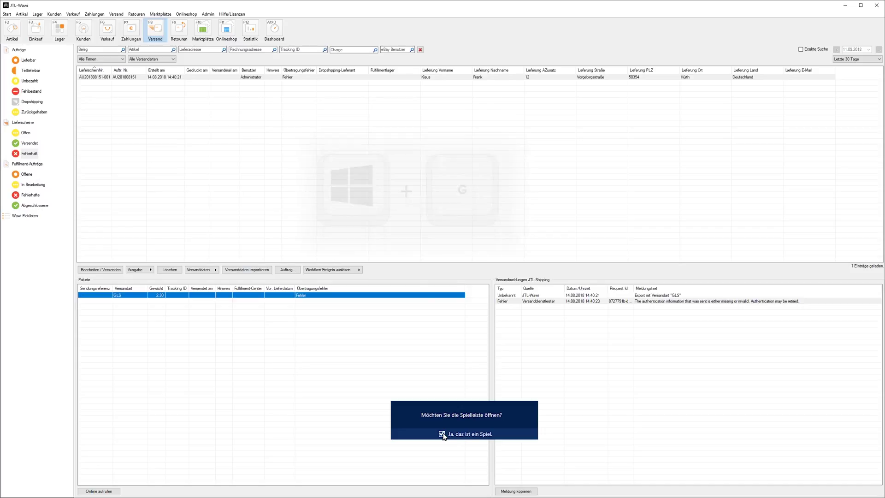
pyautogui.click(441, 434)
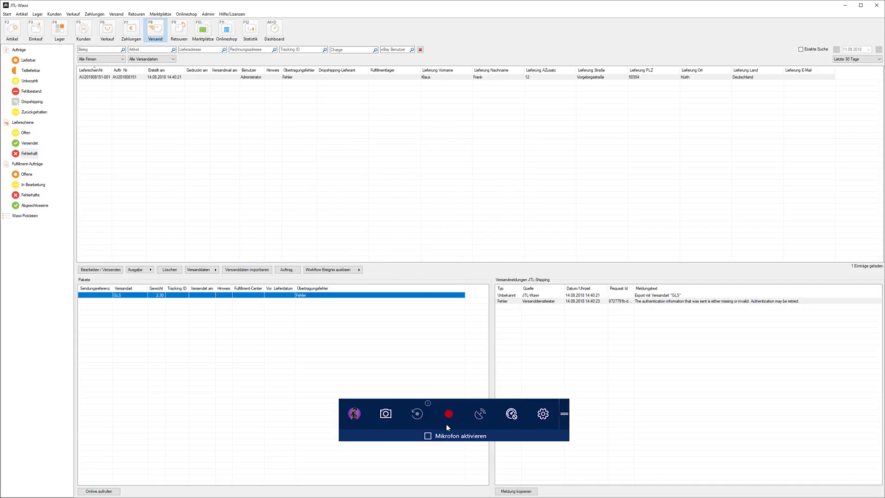
# - Open the Videos folder in File Explorer and go into its first subfolder to look for the screen recordings
pyautogui.press('super+e')
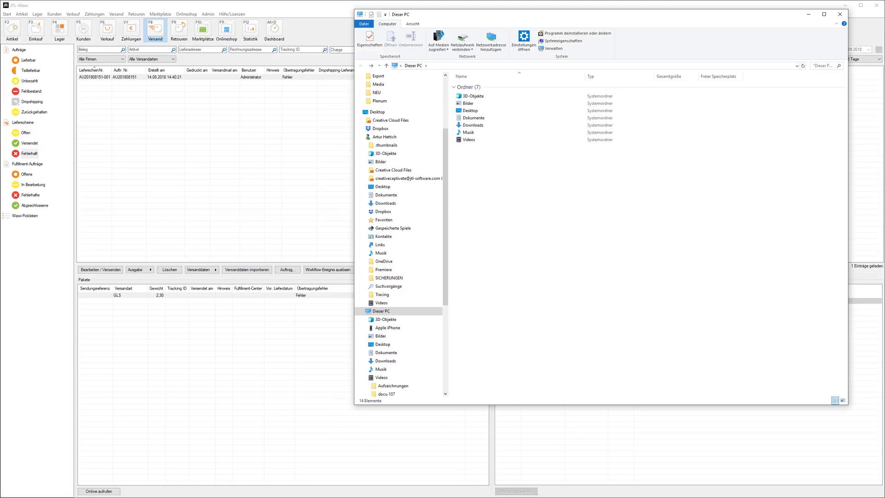
pyautogui.doubleClick(469, 139)
pyautogui.click(469, 87)
pyautogui.doubleClick(469, 87)
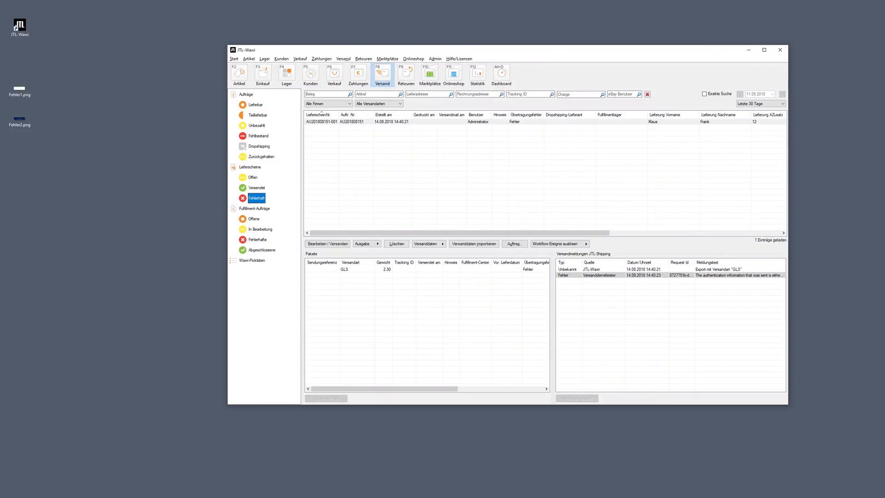
# - Find and launch the Windows Schrittaufzeichnung app and start a new recording
pyautogui.press('super')
pyautogui.write('Schritt')
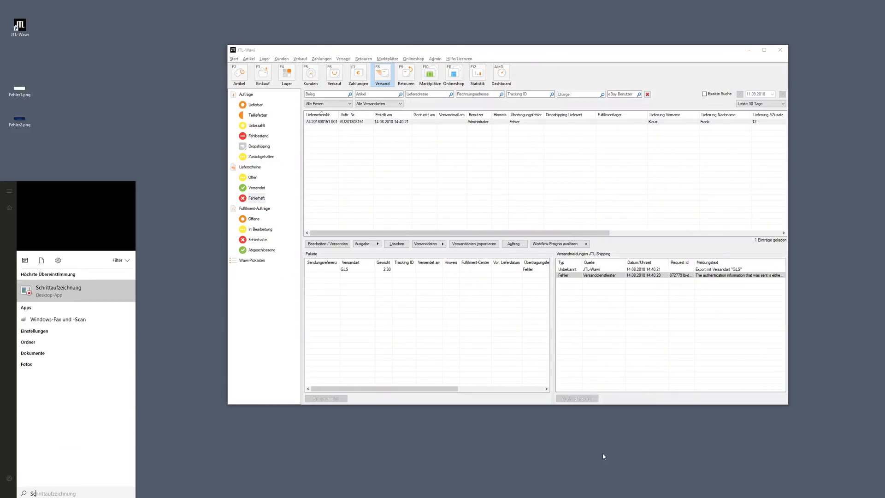
pyautogui.press('Return')
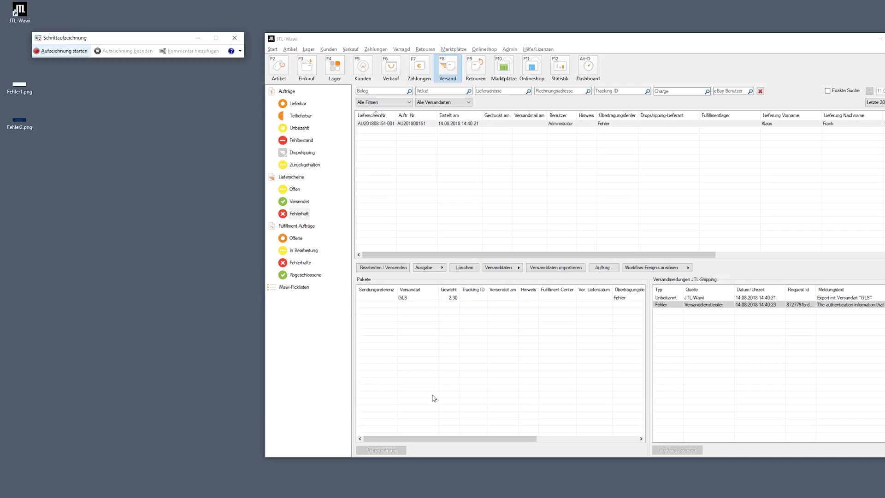
pyautogui.click(74, 51)
# - Record opening the shipping data import for the faulty delivery note, cancel the import dialog and end the step recording
pyautogui.rightClick(387, 123)
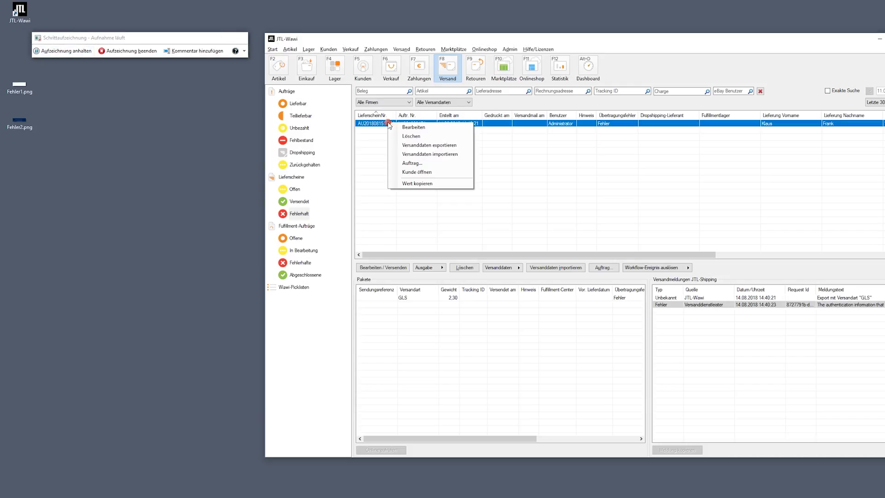
pyautogui.click(403, 157)
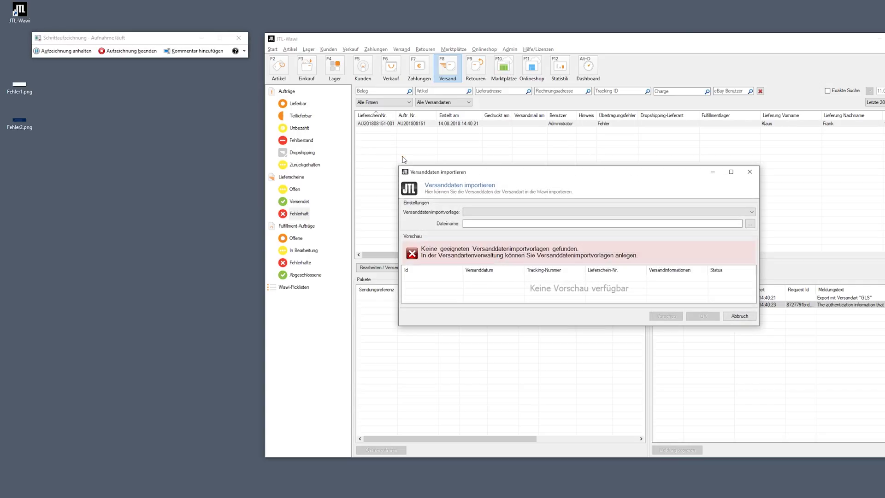
pyautogui.click(735, 317)
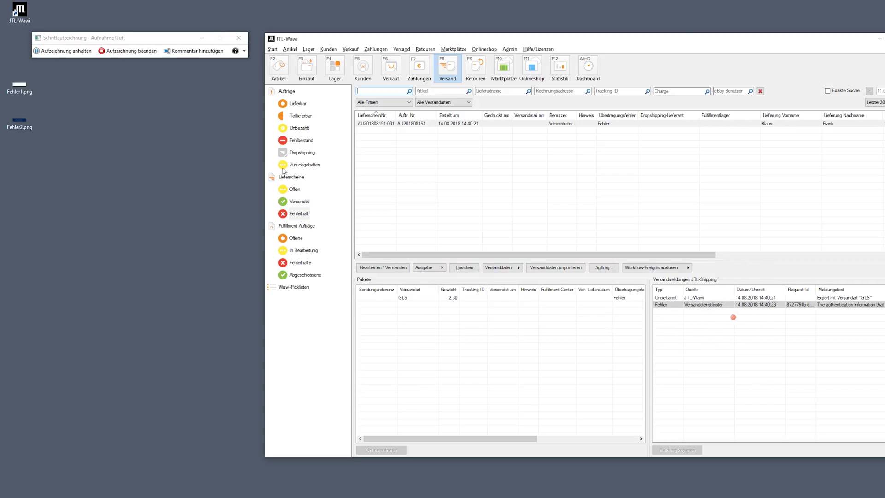
pyautogui.click(138, 52)
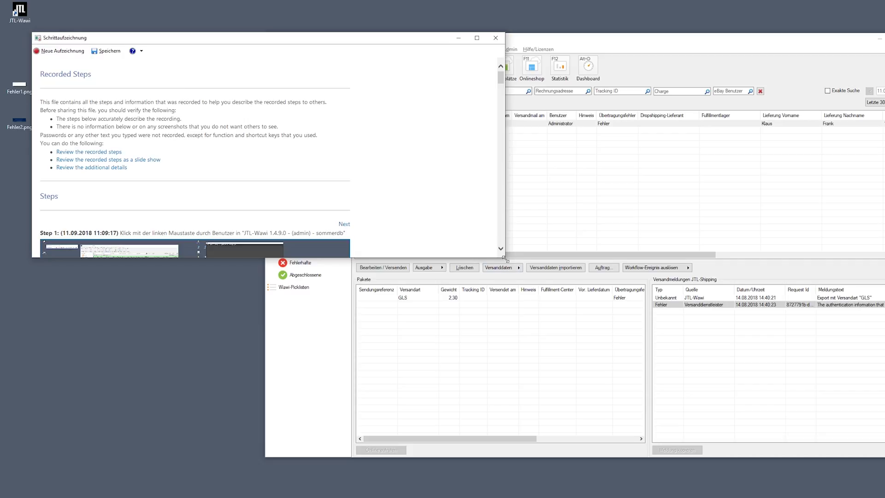
# - Review the recorded steps in an enlarged window and save the recording to the Desktop as Schrittaufzeichnung.zip
pyautogui.moveTo(503, 260); pyautogui.dragTo(496, 496)
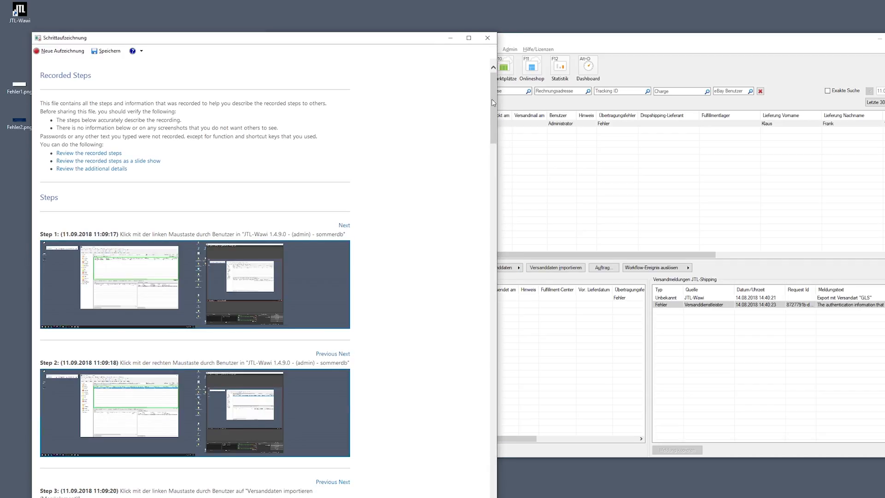
pyautogui.moveTo(491, 98); pyautogui.dragTo(495, 249)
pyautogui.click(110, 50)
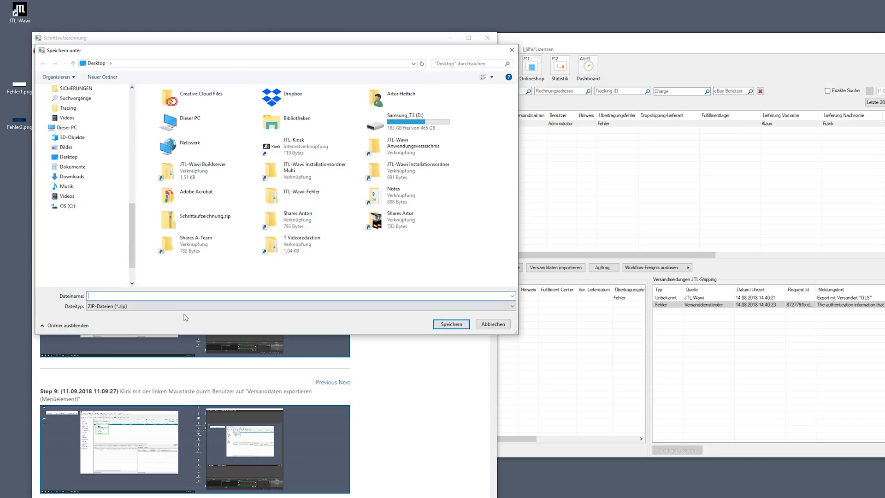
pyautogui.click(198, 220)
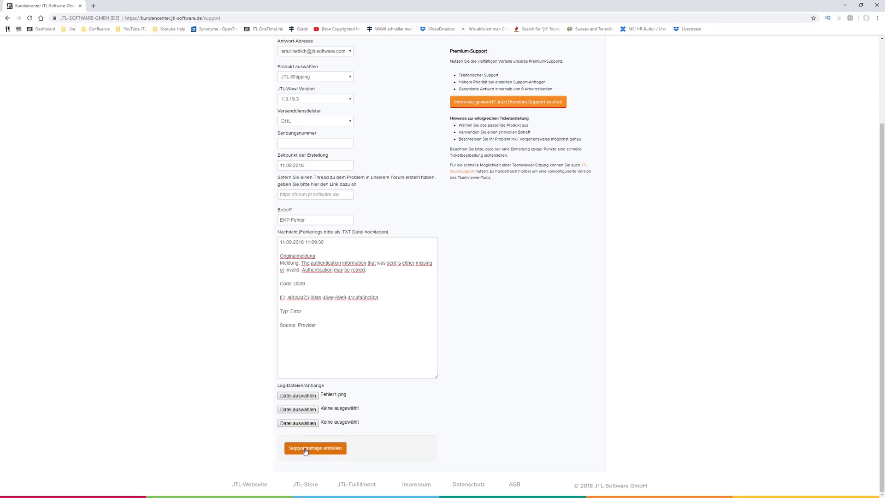
# - In the Kundencenter support request, attach Fehler2.png as the second file and Schrittaufzeichnung.zip as the third
pyautogui.click(300, 409)
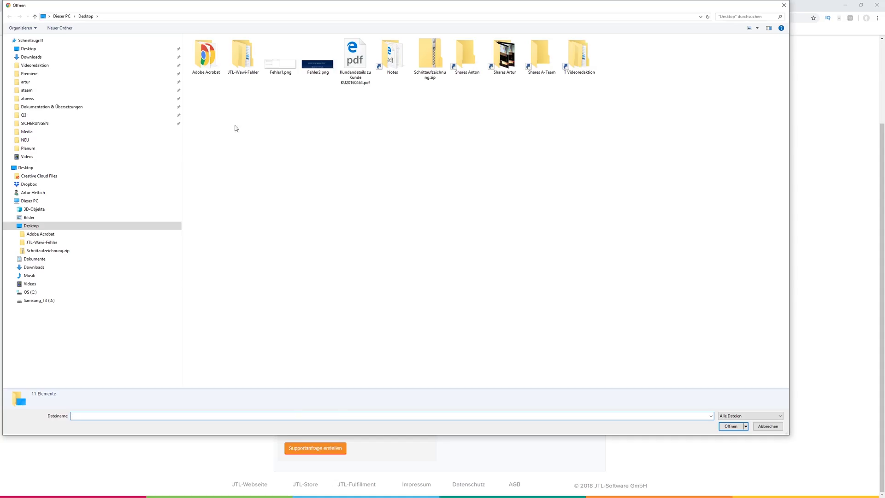
pyautogui.doubleClick(318, 65)
pyautogui.click(303, 423)
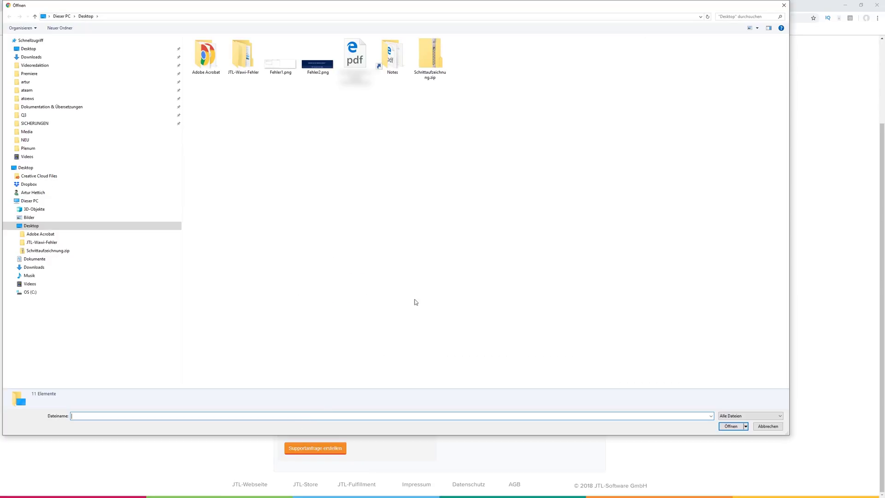
pyautogui.doubleClick(429, 74)
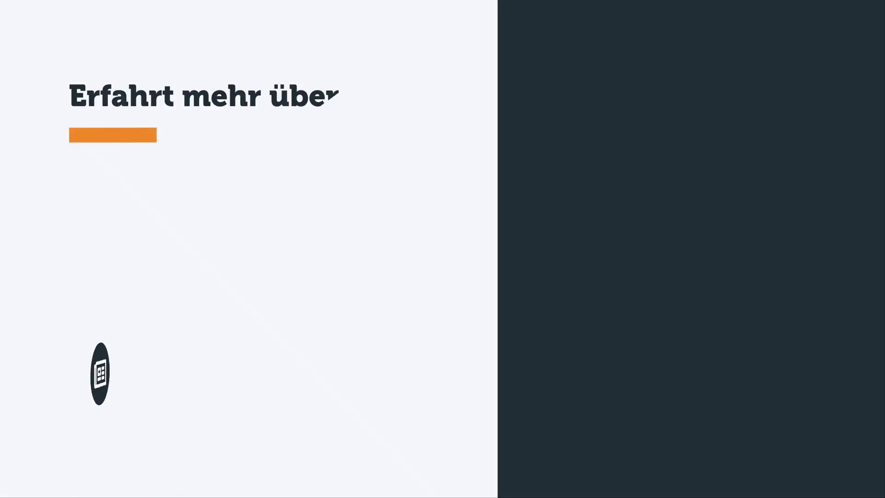